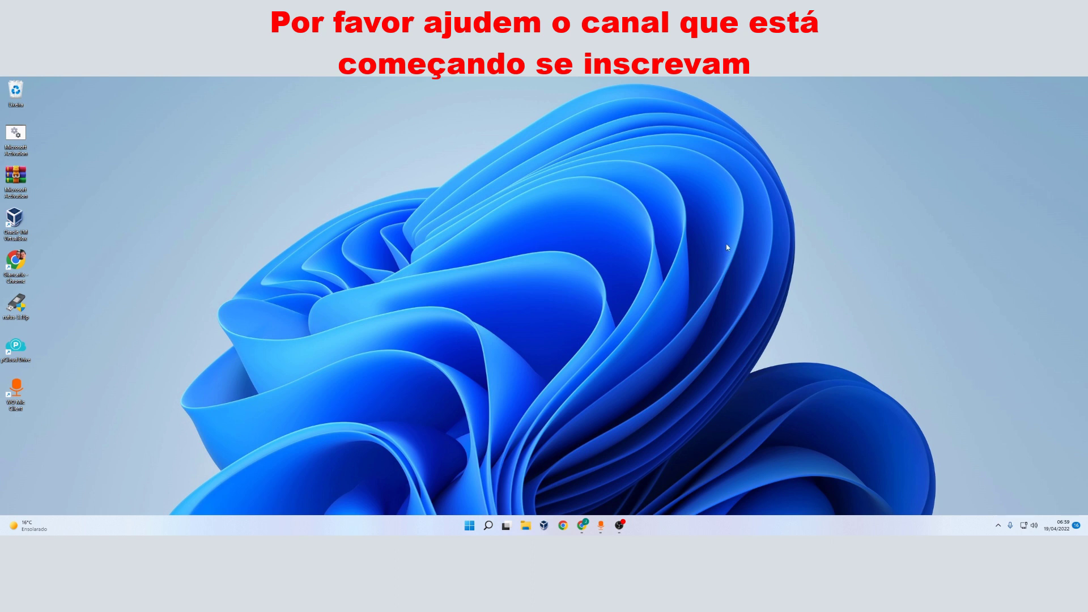
# Switch to Chrome, download Rufus 3.18 Portátil from the Rufus website, and launch the downloaded rufus-3.18p.exe.
pyautogui.click(582, 526)
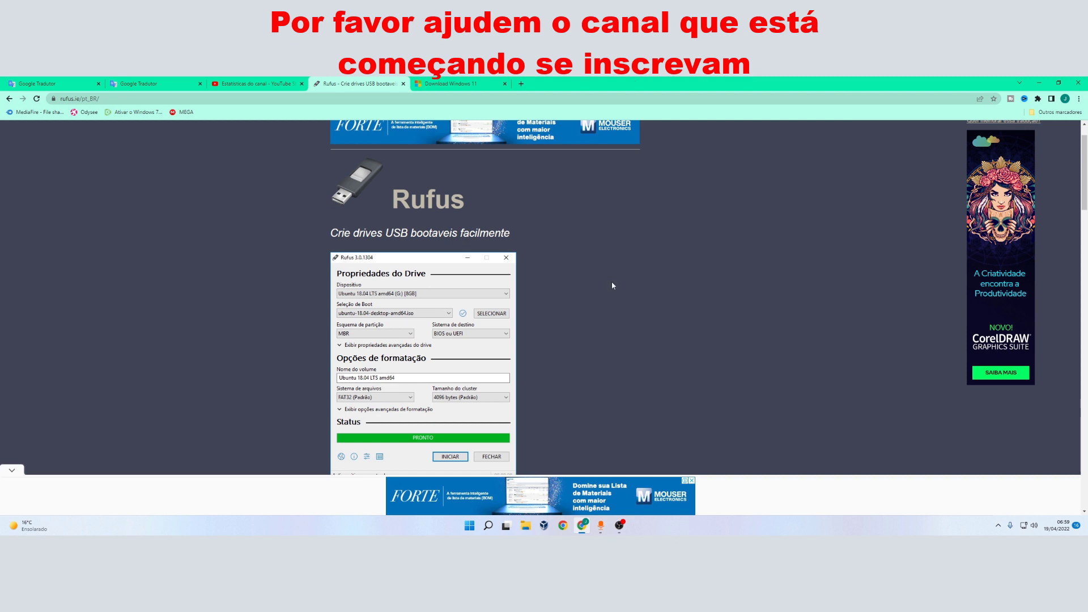
pyautogui.scroll(1, 561, 333)
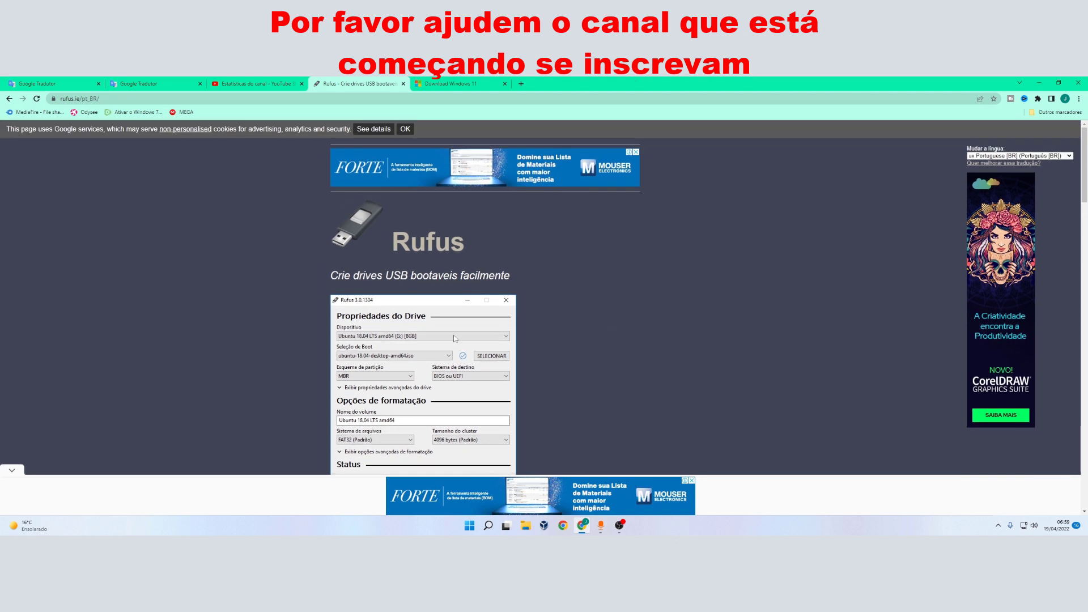
pyautogui.scroll(-1, 571, 278)
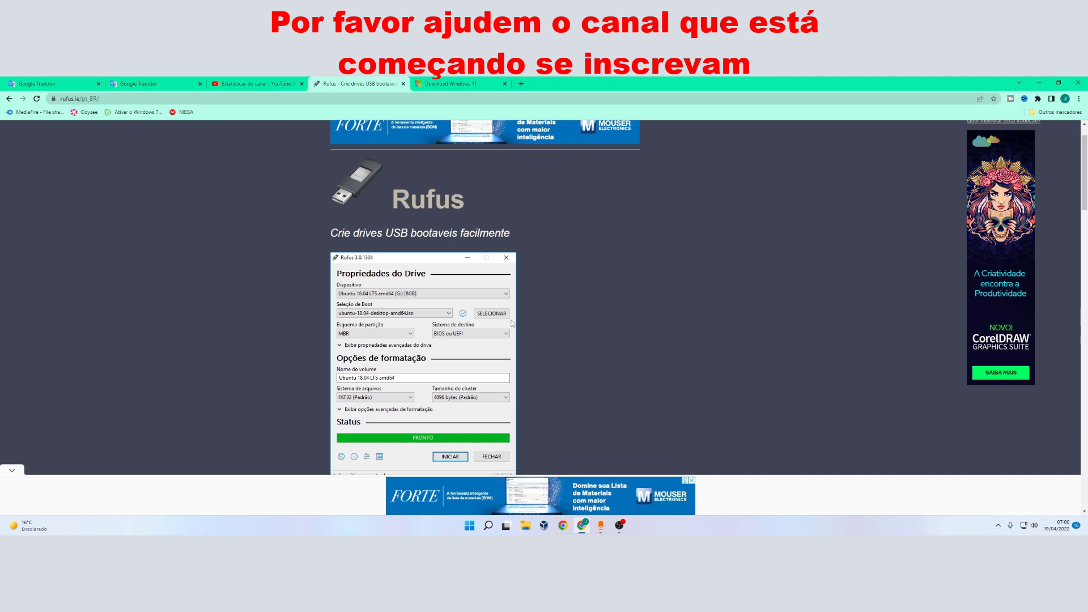
pyautogui.click(12, 470)
pyautogui.scroll(-6, 90, 452)
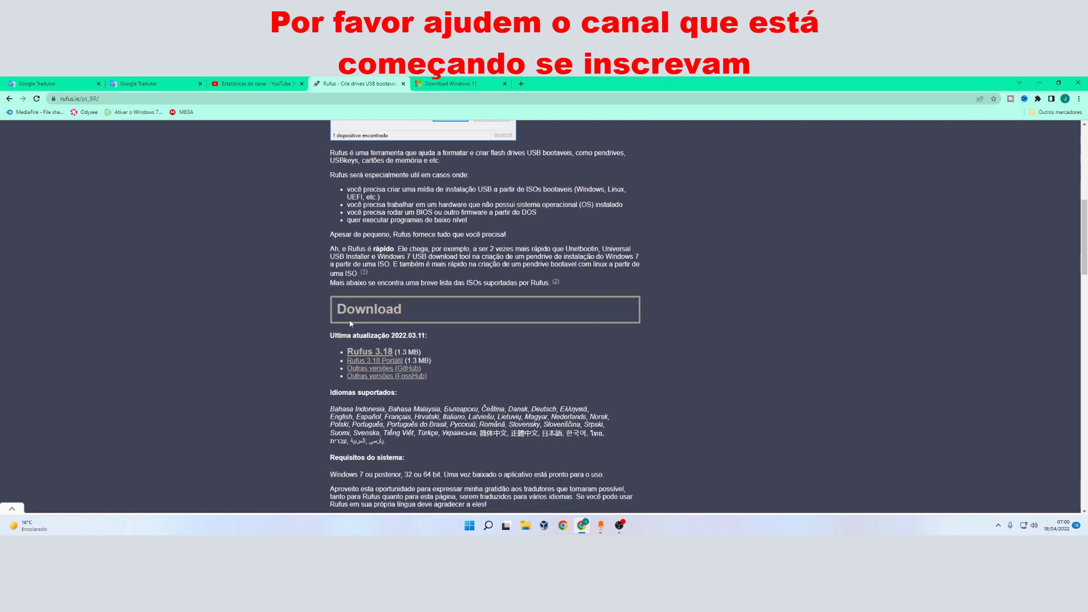
pyautogui.click(387, 364)
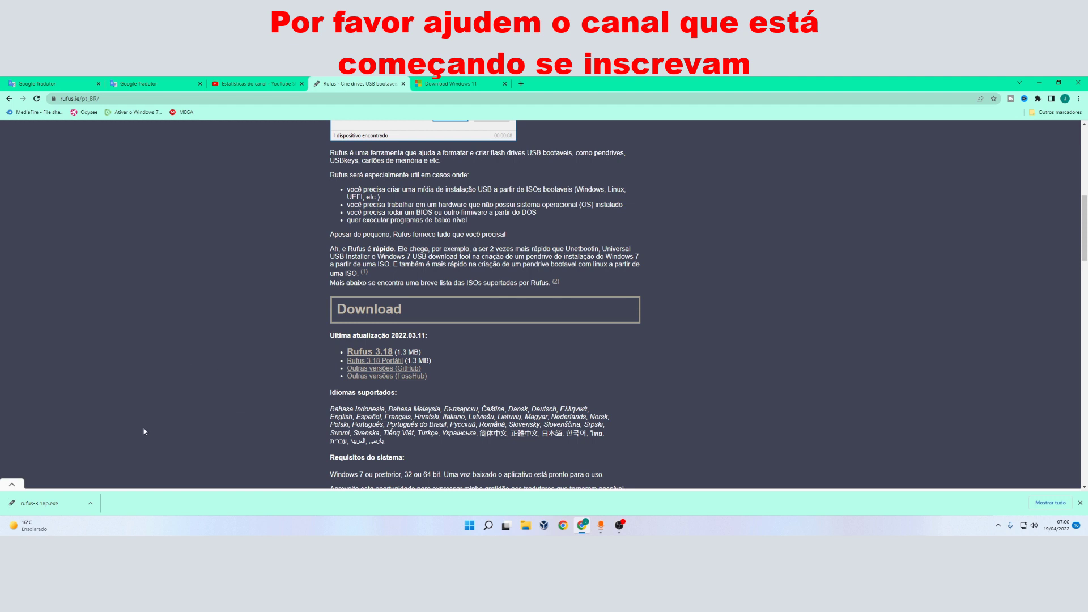
pyautogui.click(46, 503)
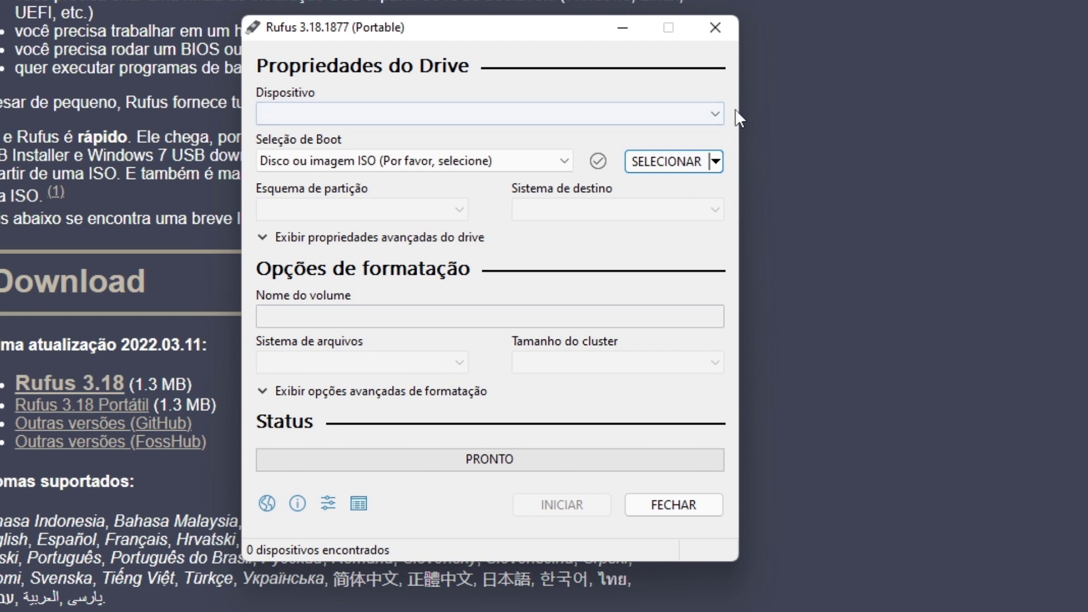
# Choose the Windows 10 ISO file on Disco Local (D:) as the boot image.
pyautogui.click(723, 116)
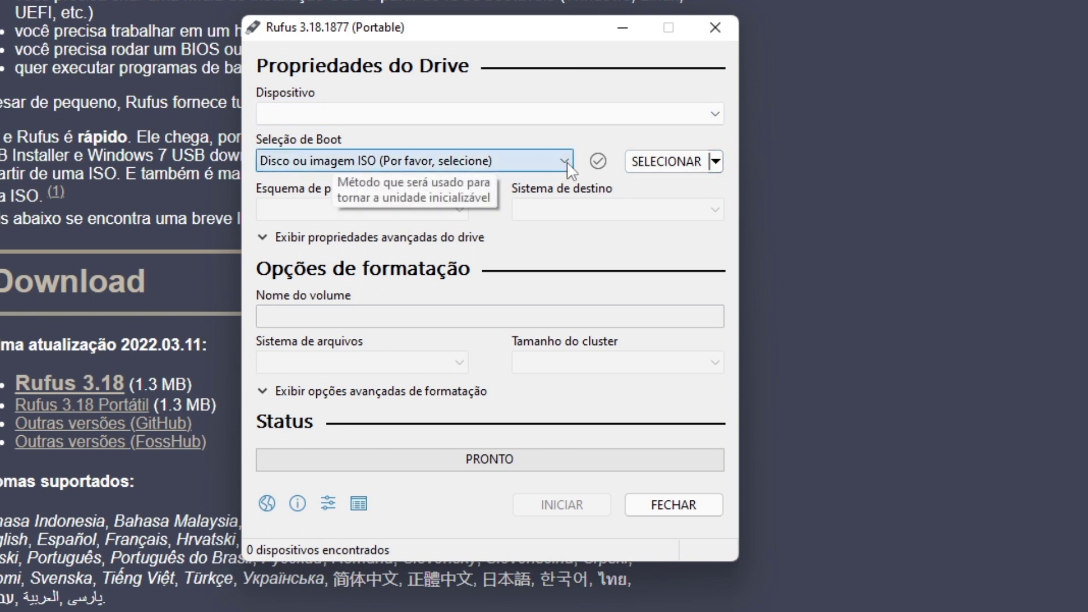
pyautogui.click(707, 168)
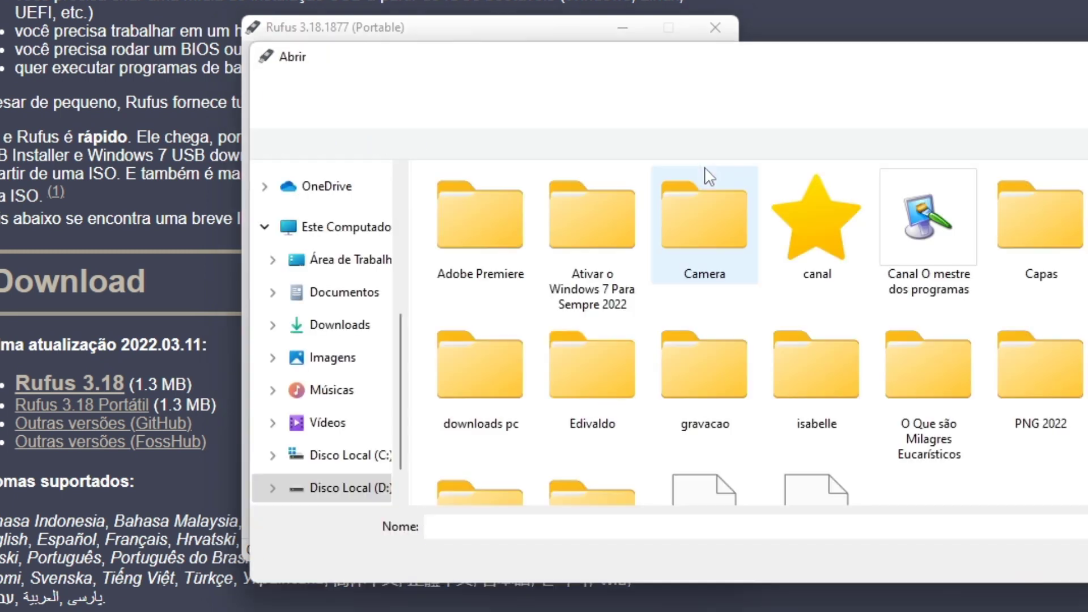
pyautogui.moveTo(813, 68); pyautogui.dragTo(676, 2)
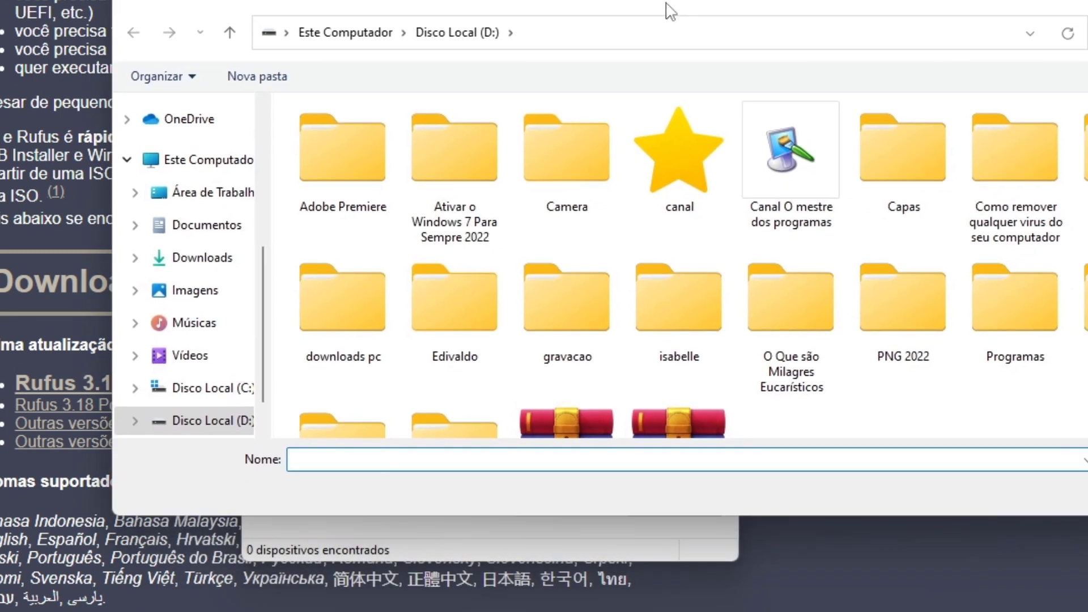
pyautogui.scroll(-2, 741, 294)
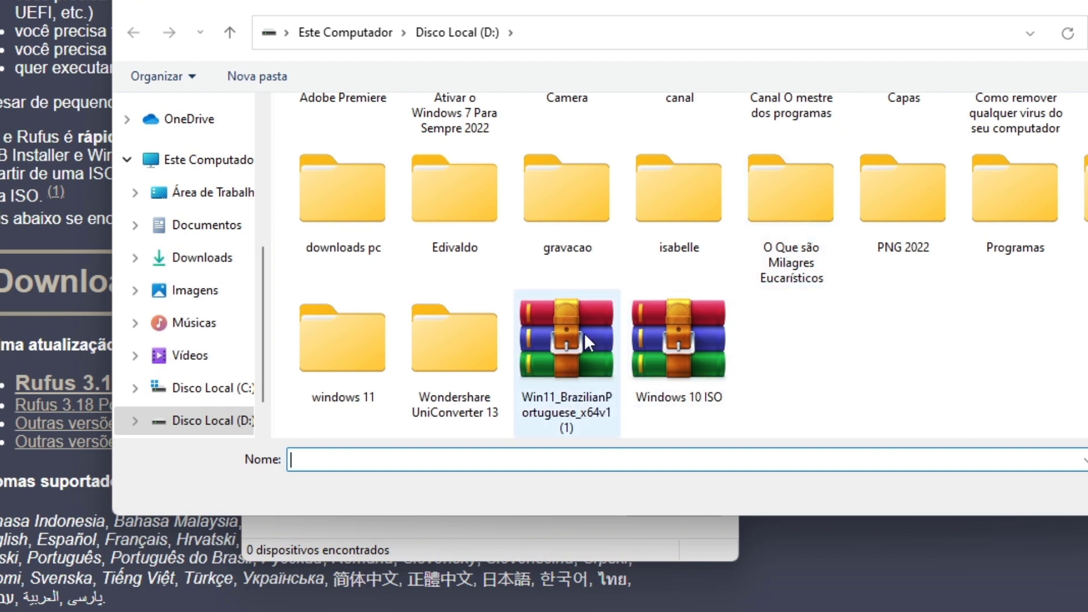
pyautogui.doubleClick(675, 363)
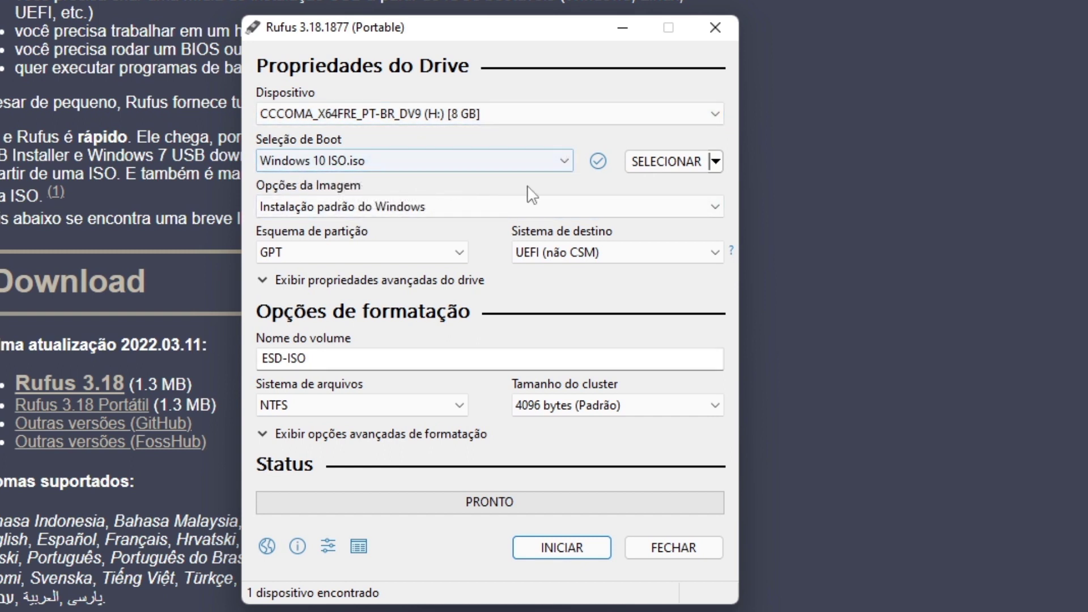
# Reselect the Windows 10 ISO file on Disco Local (D:) for the connected 8 GB USB drive.
pyautogui.click(706, 159)
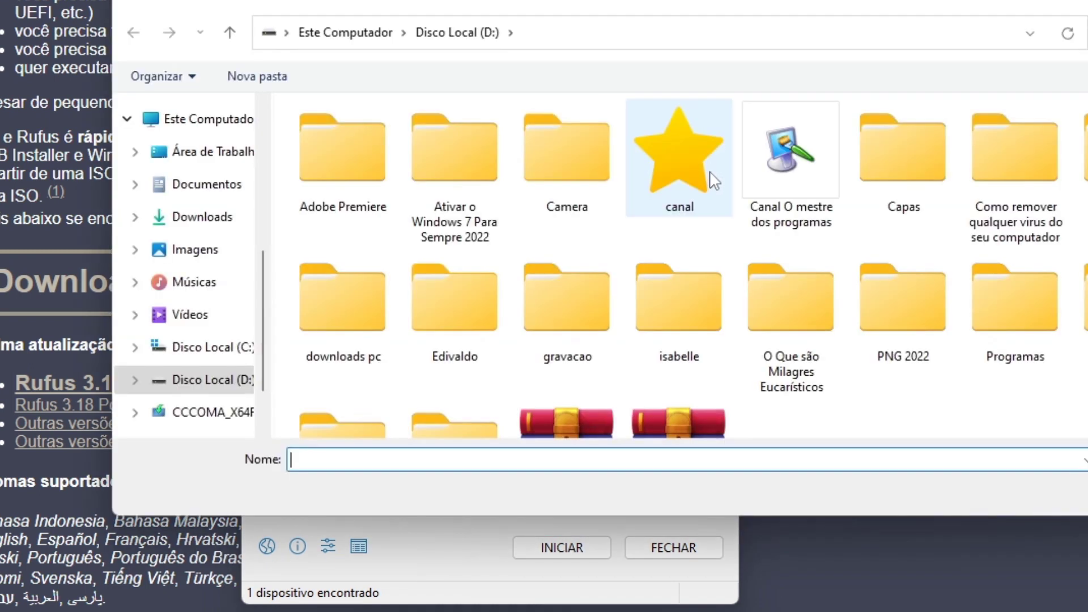
pyautogui.scroll(-2, 702, 388)
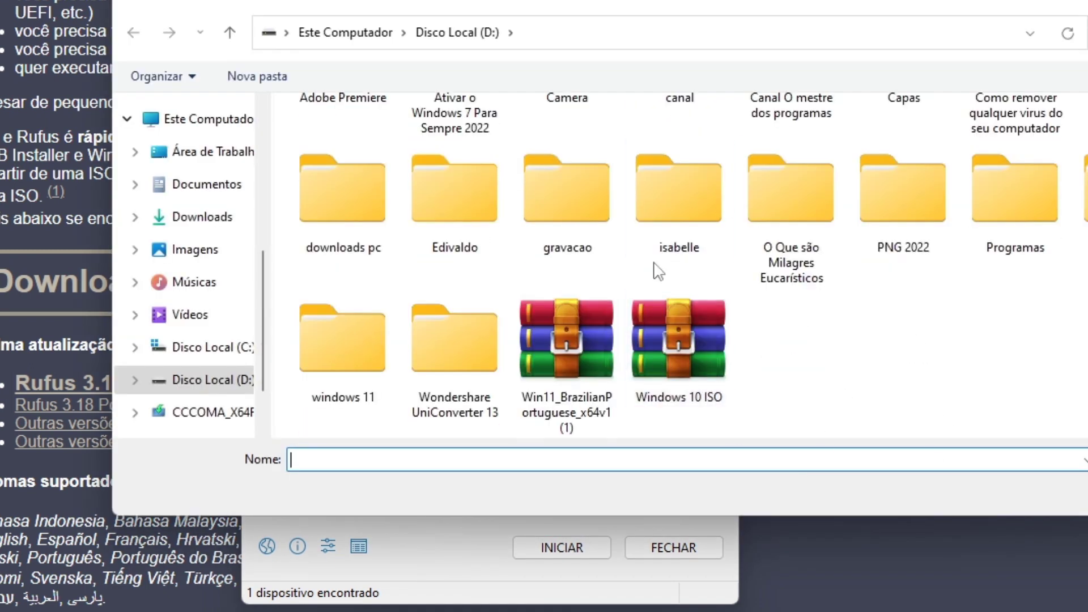
pyautogui.doubleClick(700, 372)
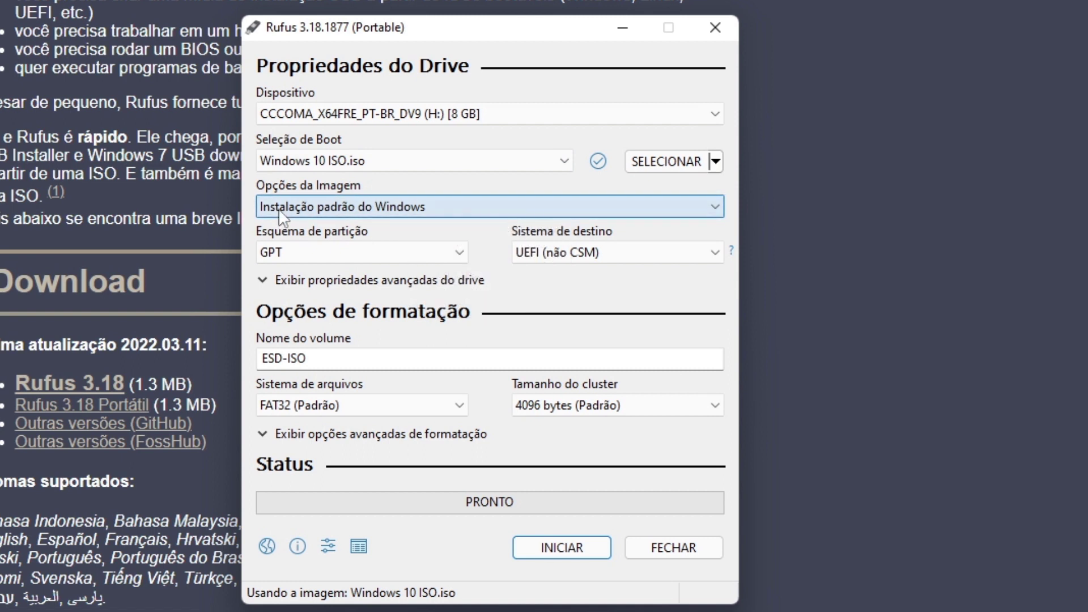
# Keep the image option at Instalação padrão do Windows and set the partition scheme to GPT.
pyautogui.click(574, 209)
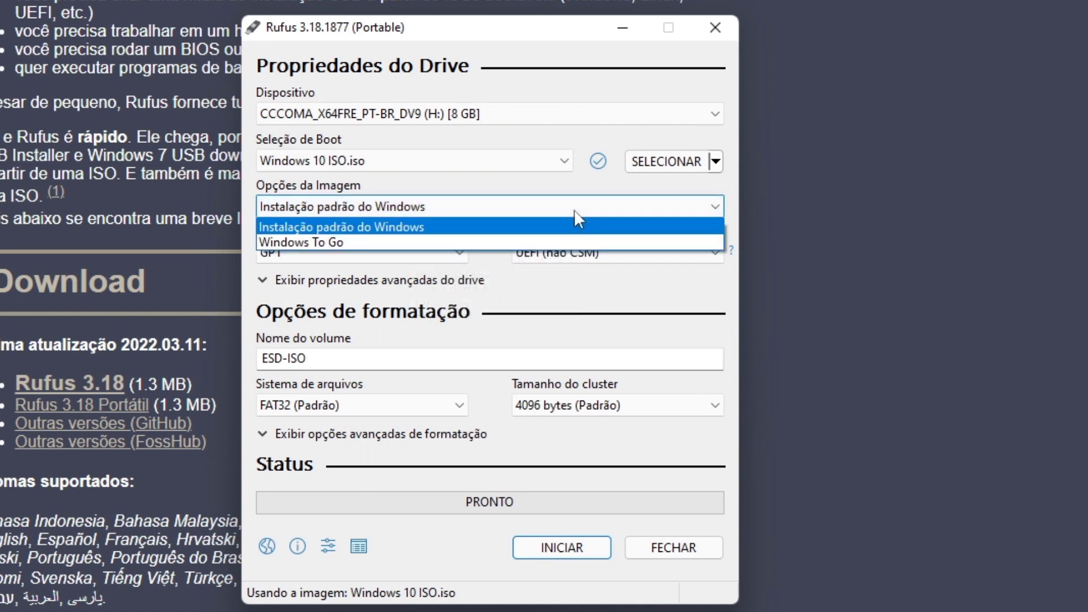
pyautogui.click(574, 210)
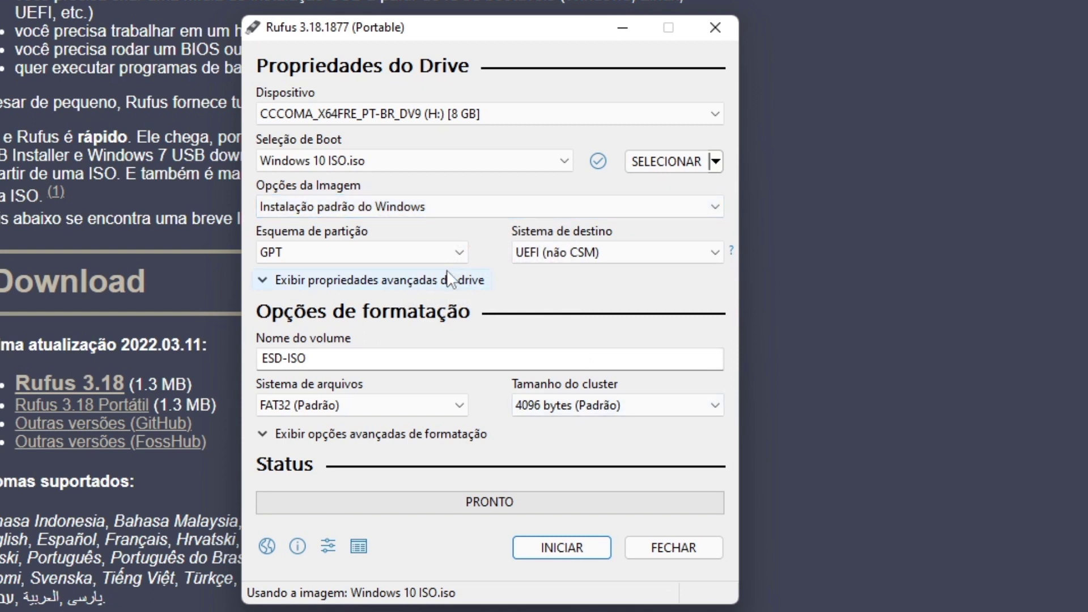
pyautogui.click(448, 267)
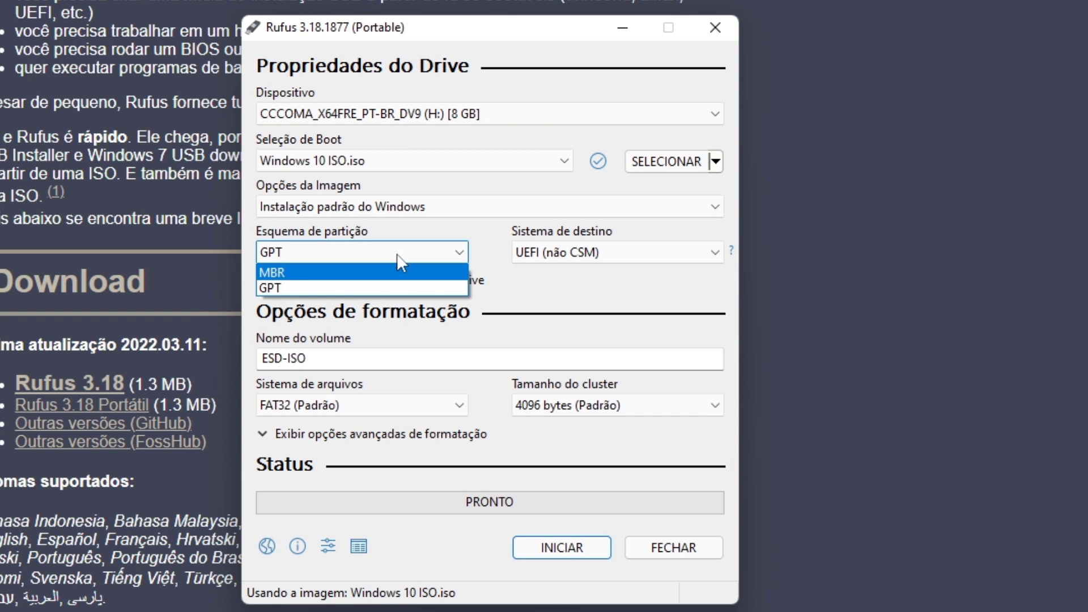
pyautogui.click(385, 286)
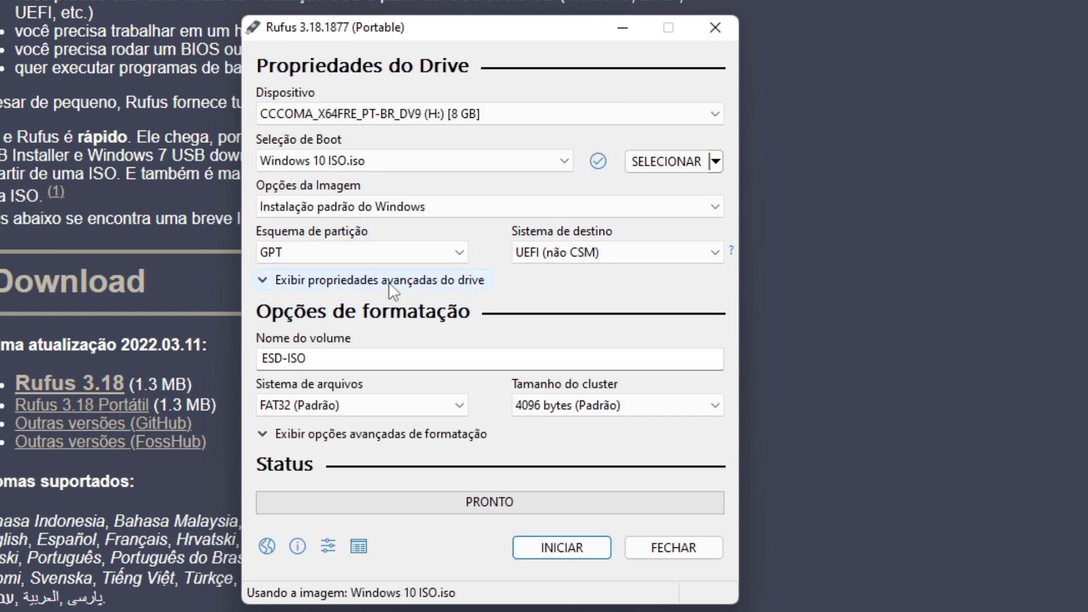
# Try the MBR partition scheme, check its target system description, and set the scheme back to GPT.
pyautogui.click(440, 254)
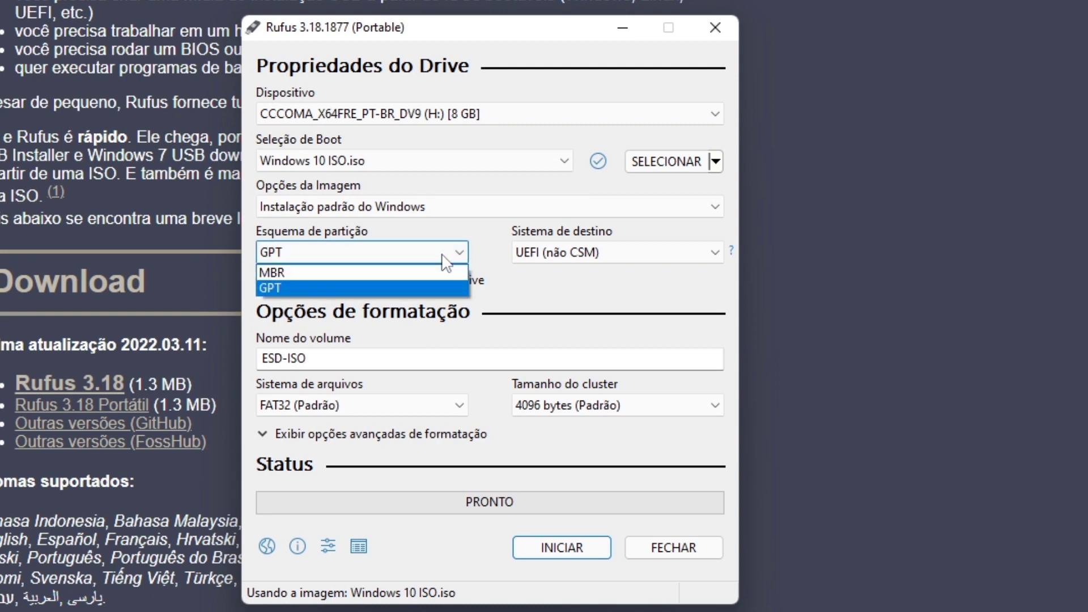
pyautogui.click(441, 273)
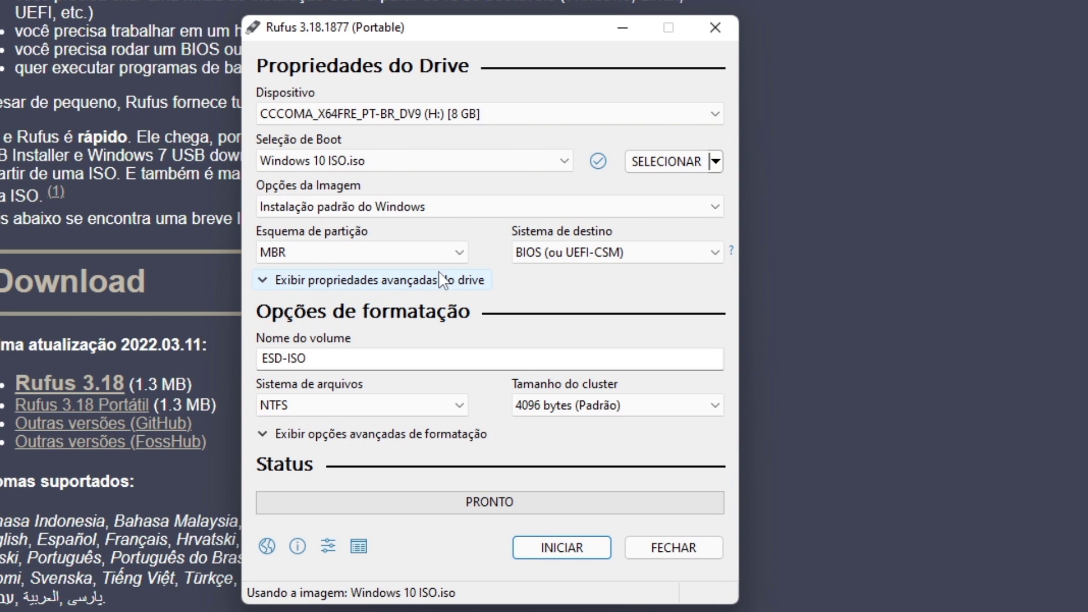
pyautogui.moveTo(608, 253)
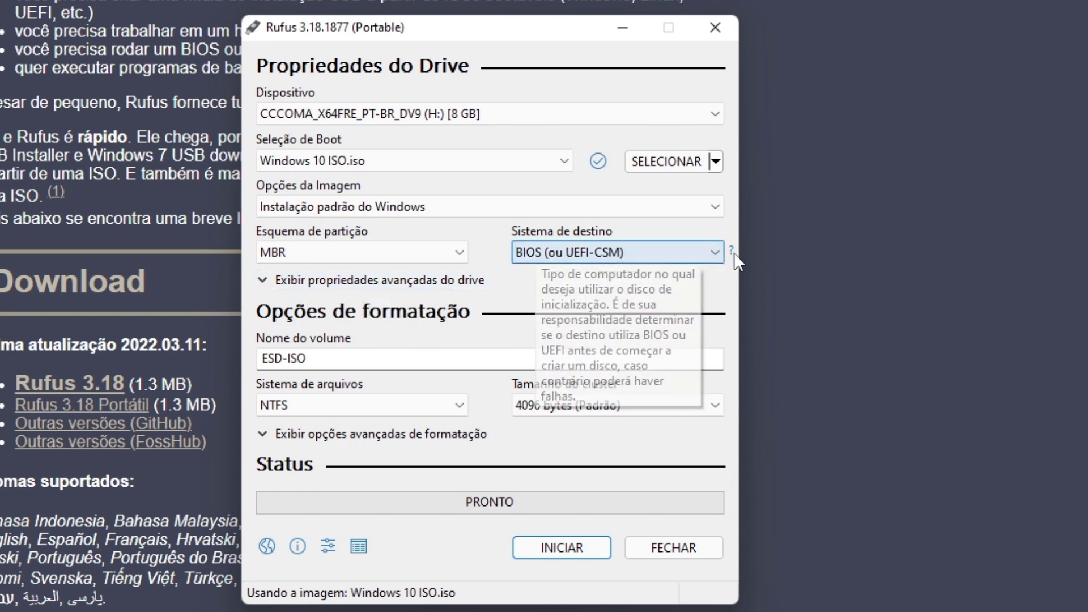
pyautogui.click(420, 255)
pyautogui.click(413, 281)
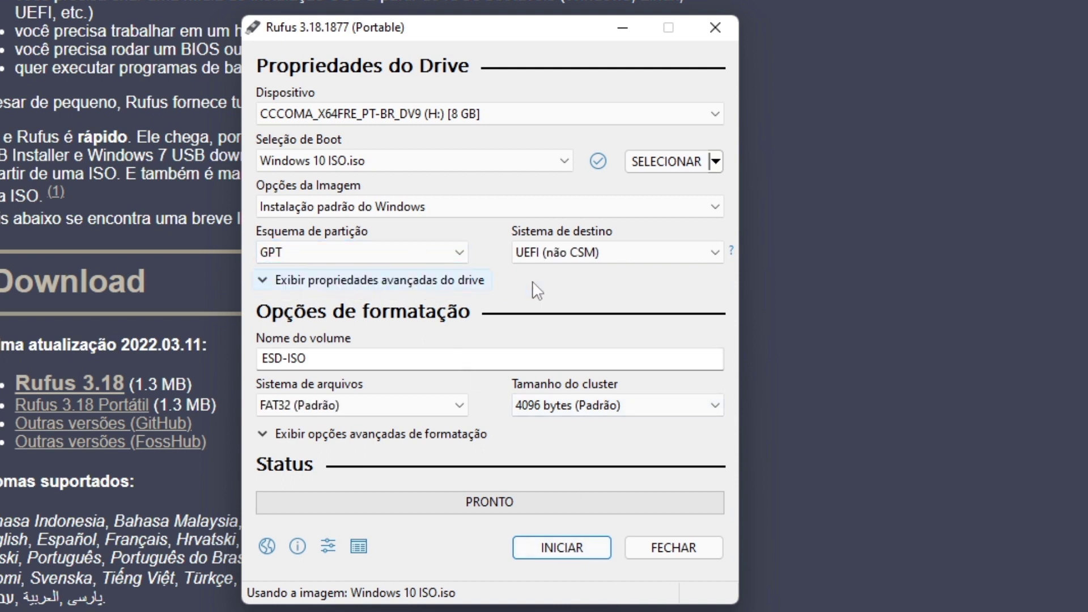
# Start creating the bootable USB drive, cancel at the data-erasure confirmation, and close Rufus.
pyautogui.click(572, 549)
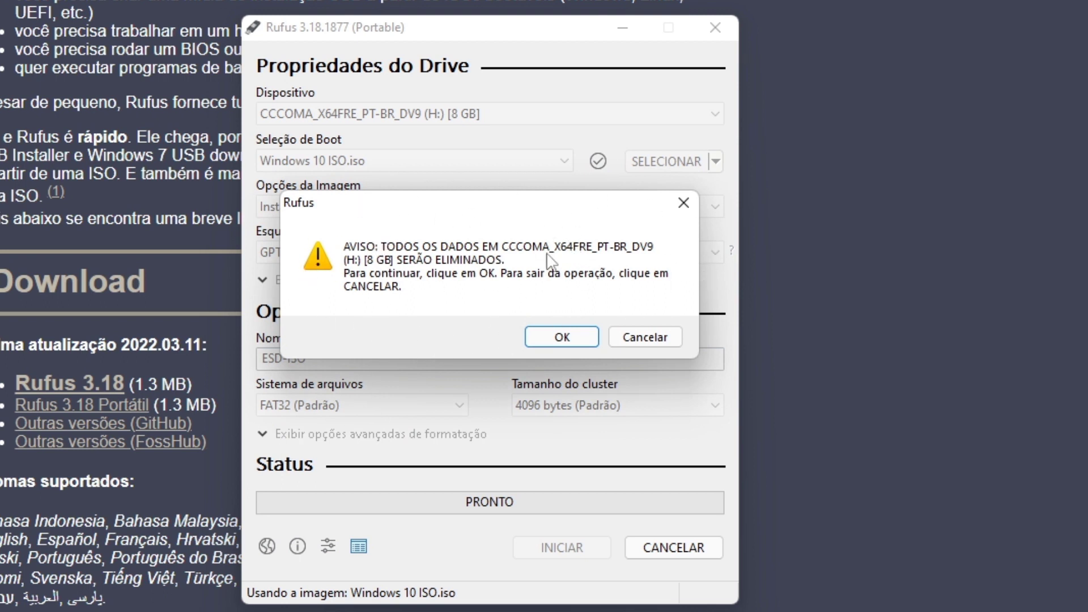
pyautogui.click(644, 337)
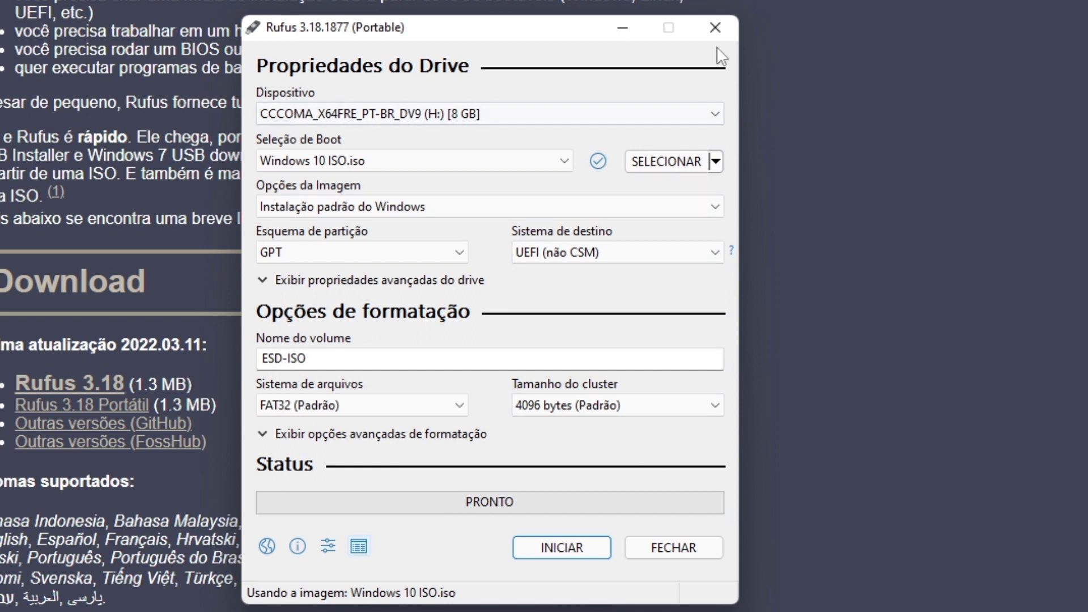
pyautogui.click(715, 27)
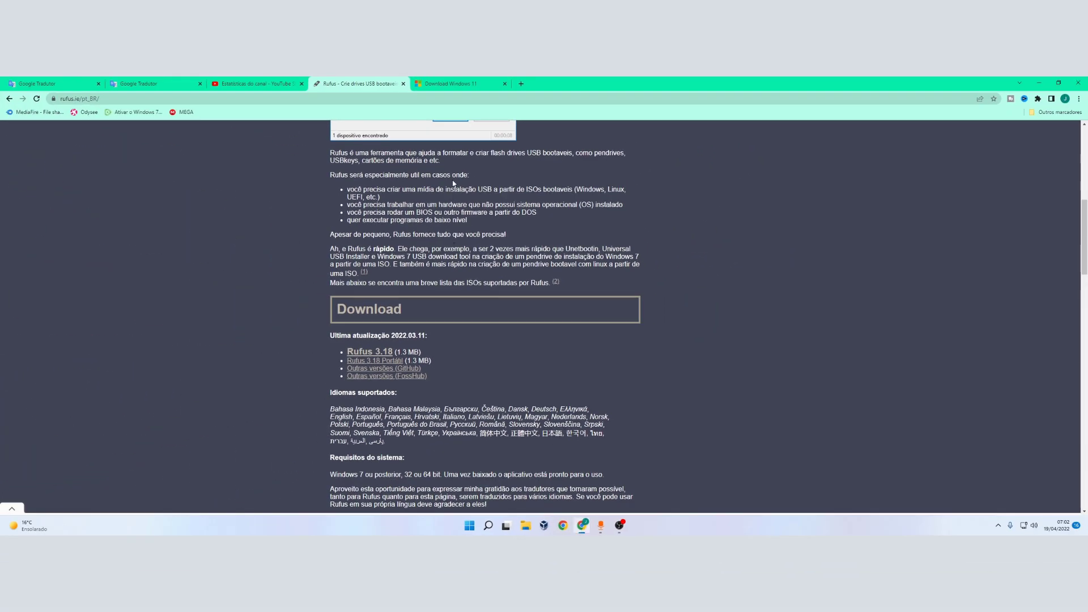
# Switch to the Download Windows 11 page and view the list of Windows versions offered for download.
pyautogui.click(452, 82)
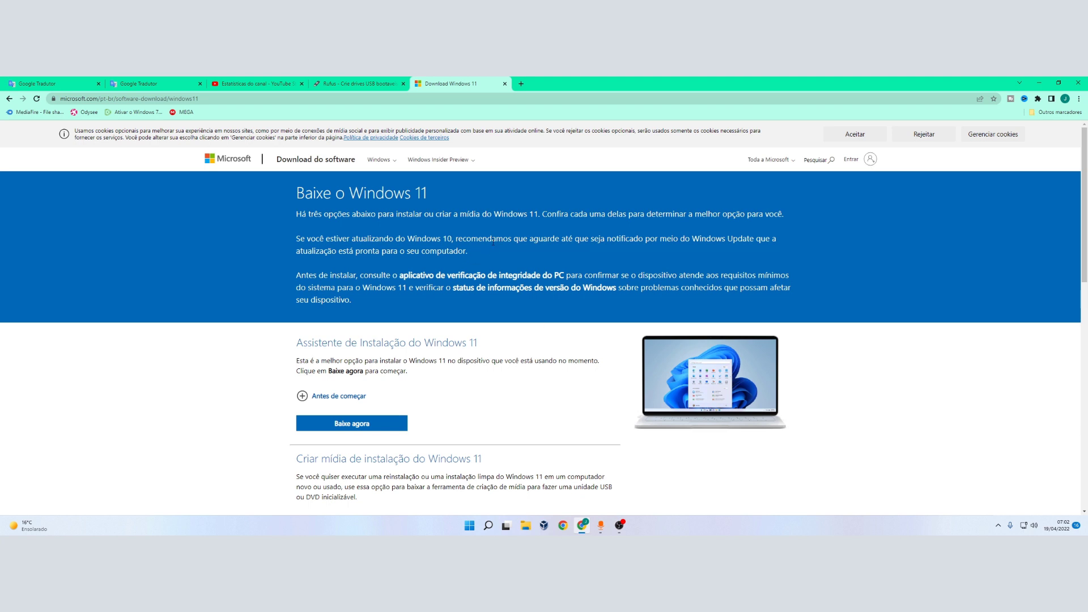
pyautogui.click(381, 160)
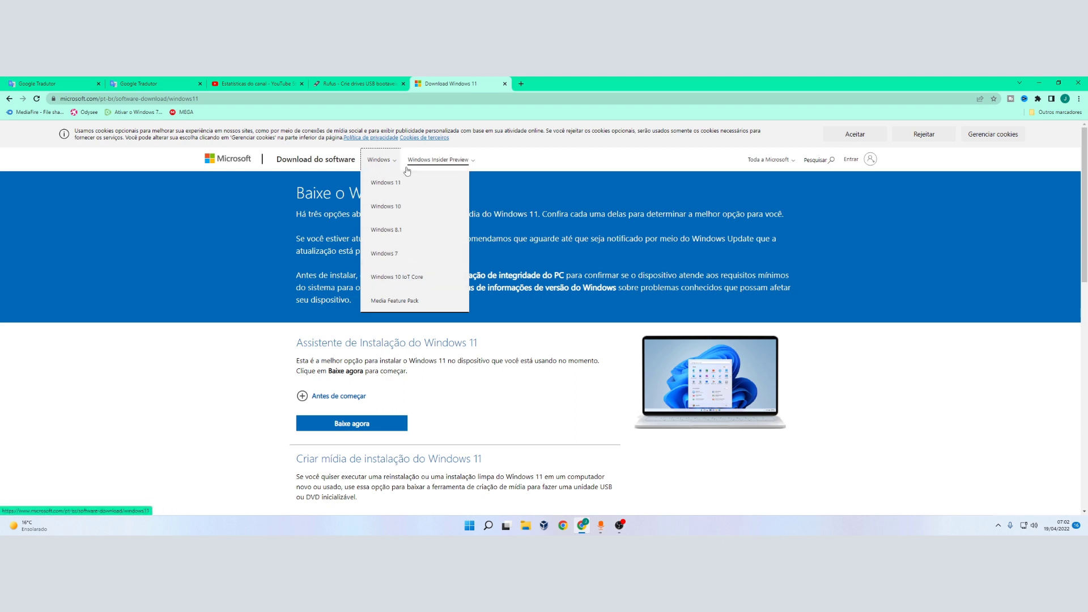
pyautogui.click(196, 356)
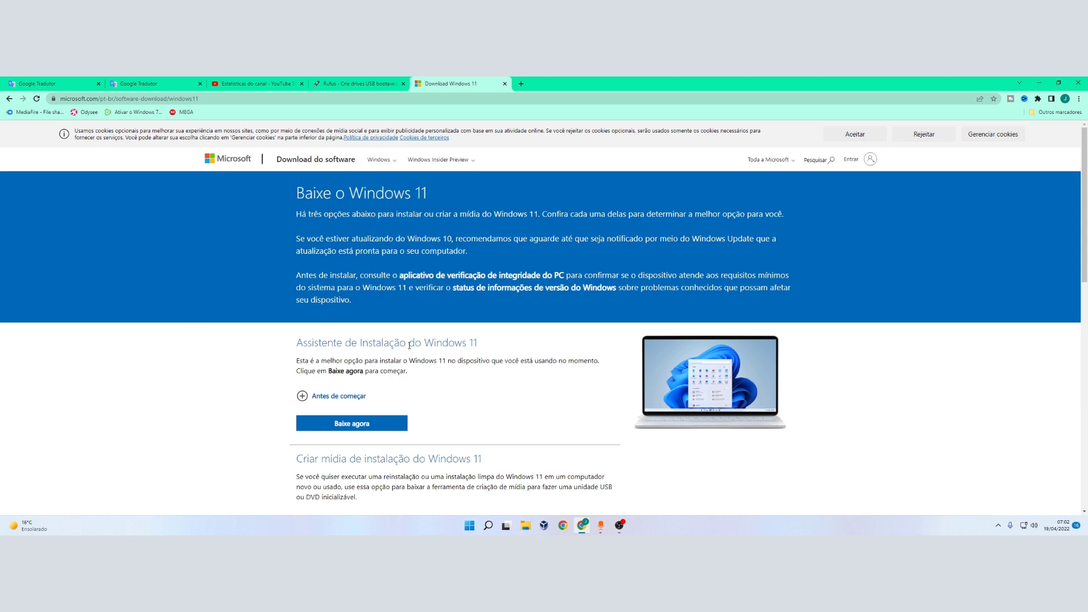
# Choose Windows 11 (multi-edition ISO) as the disk image and request its download.
pyautogui.scroll(-4, 409, 345)
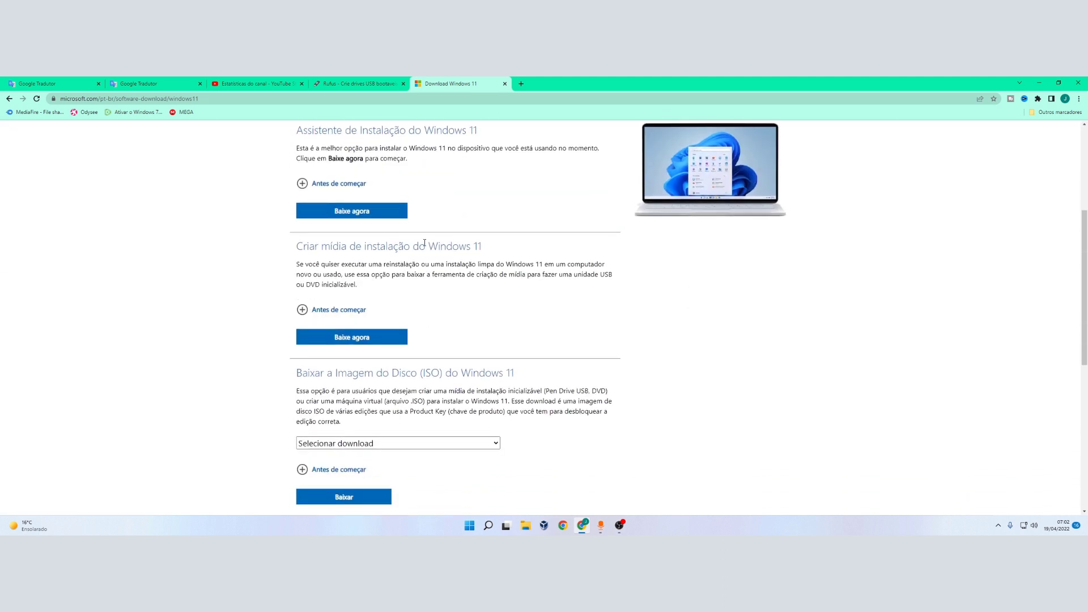
pyautogui.scroll(-1, 425, 249)
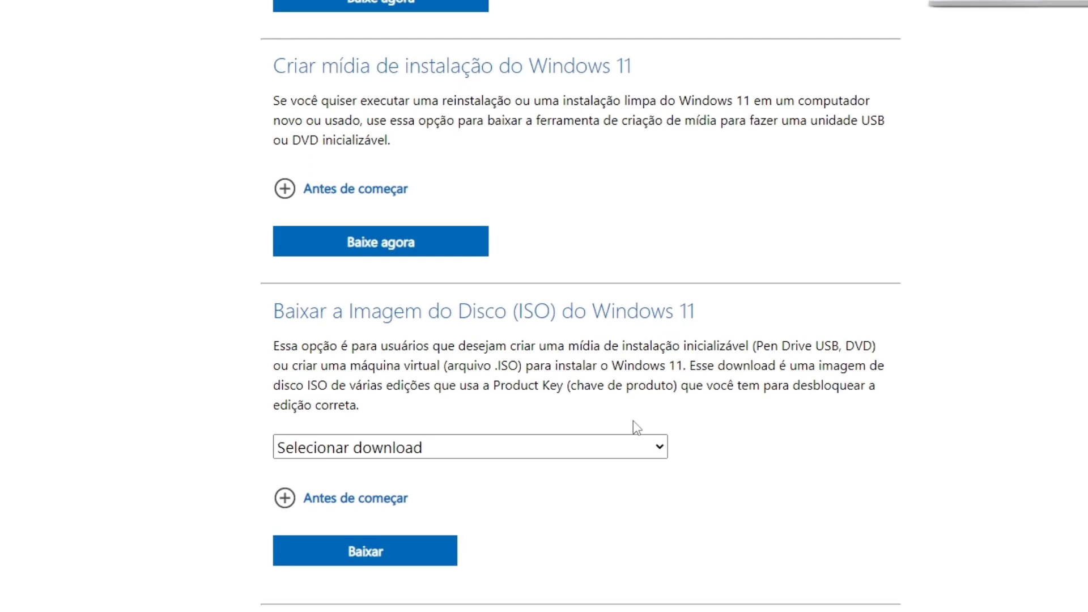
pyautogui.click(633, 440)
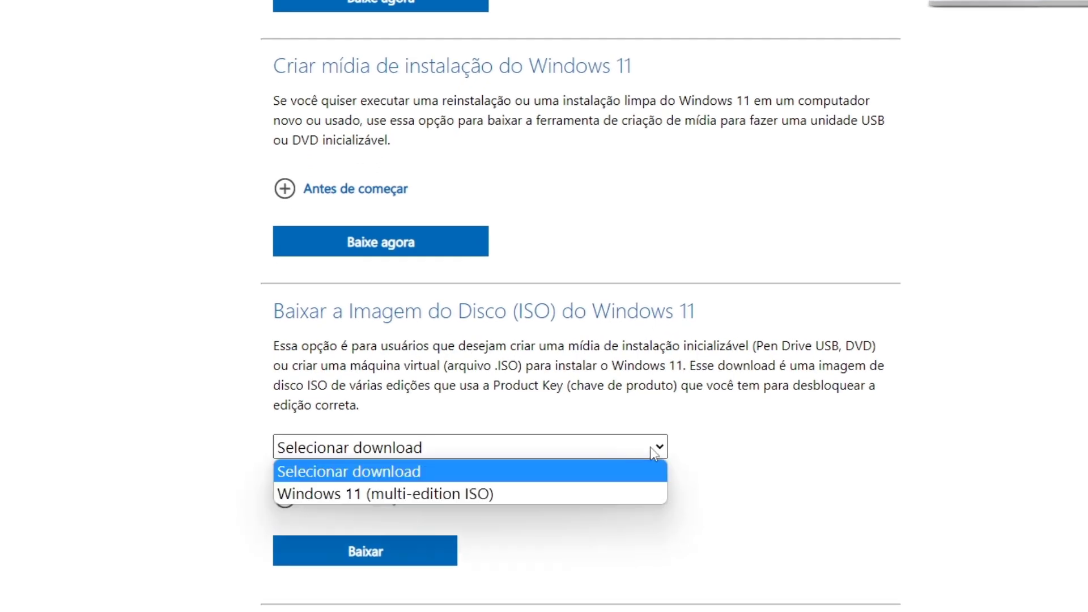
pyautogui.click(605, 499)
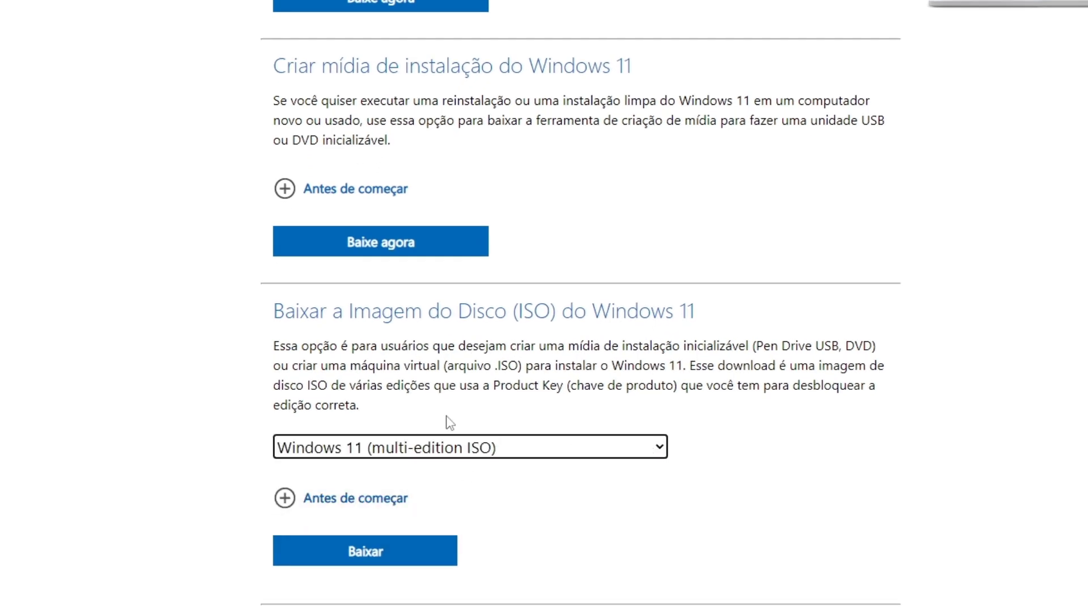
pyautogui.scroll(-3, 850, 418)
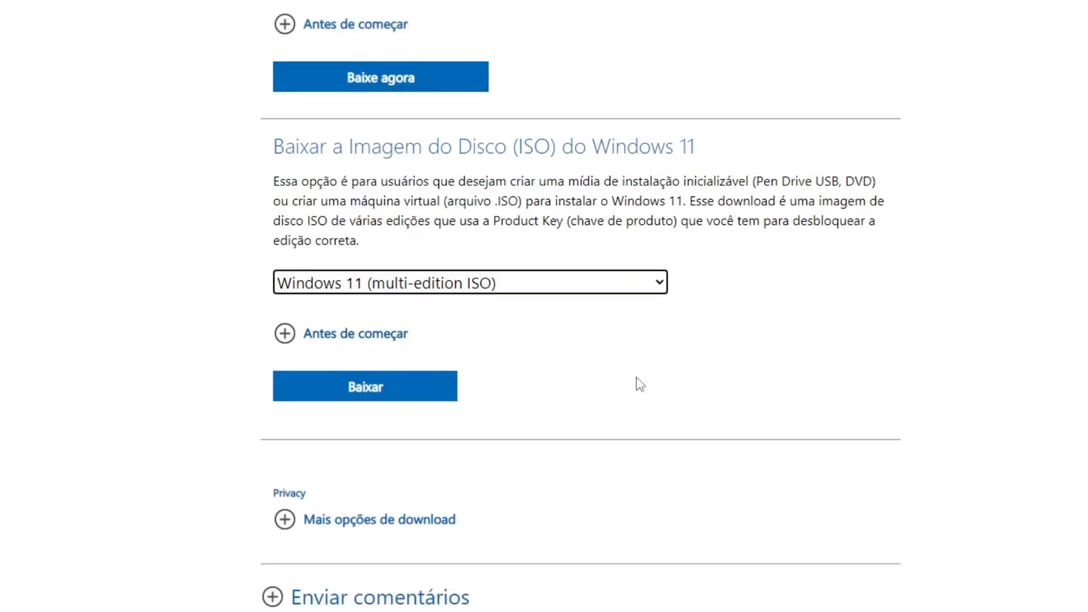
pyautogui.click(360, 385)
# Choose Português (Brasil) as the product language for the Windows 11 ISO and confirm the selection.
pyautogui.scroll(-6, 440, 389)
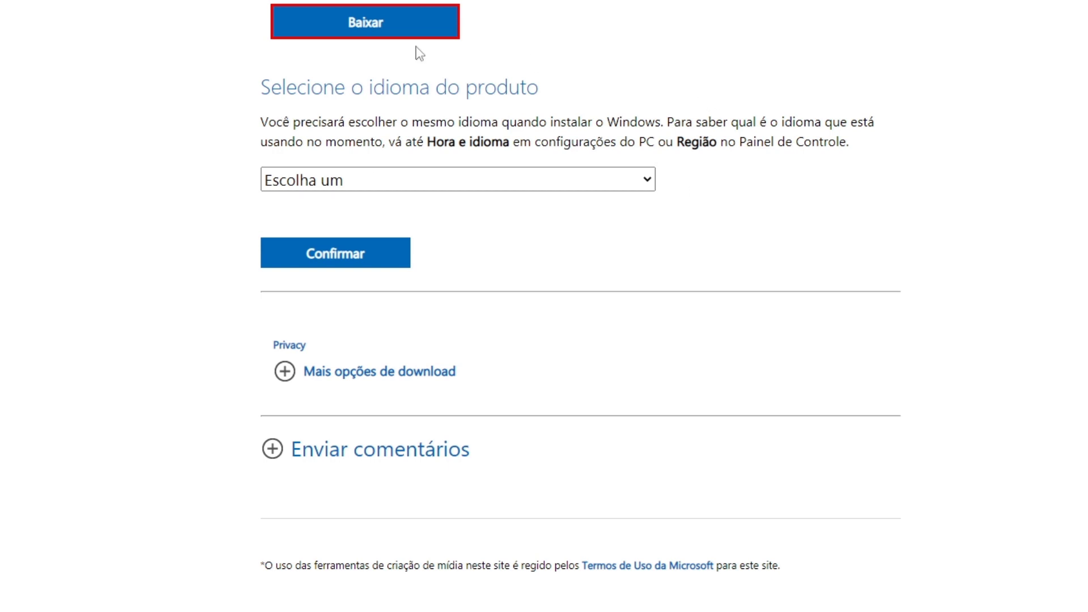
pyautogui.click(520, 177)
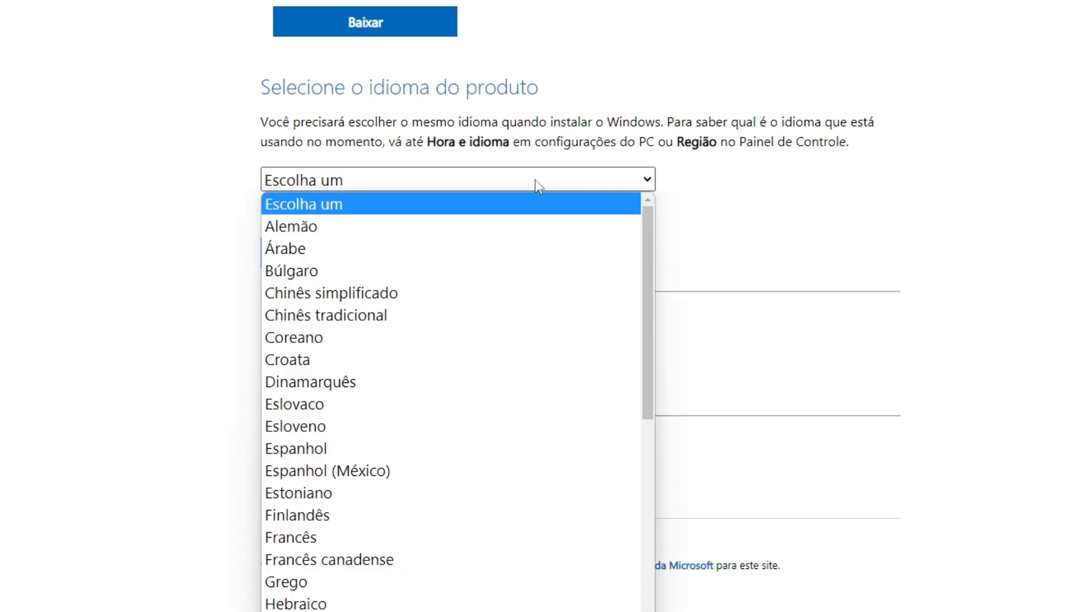
pyautogui.scroll(-6, 539, 301)
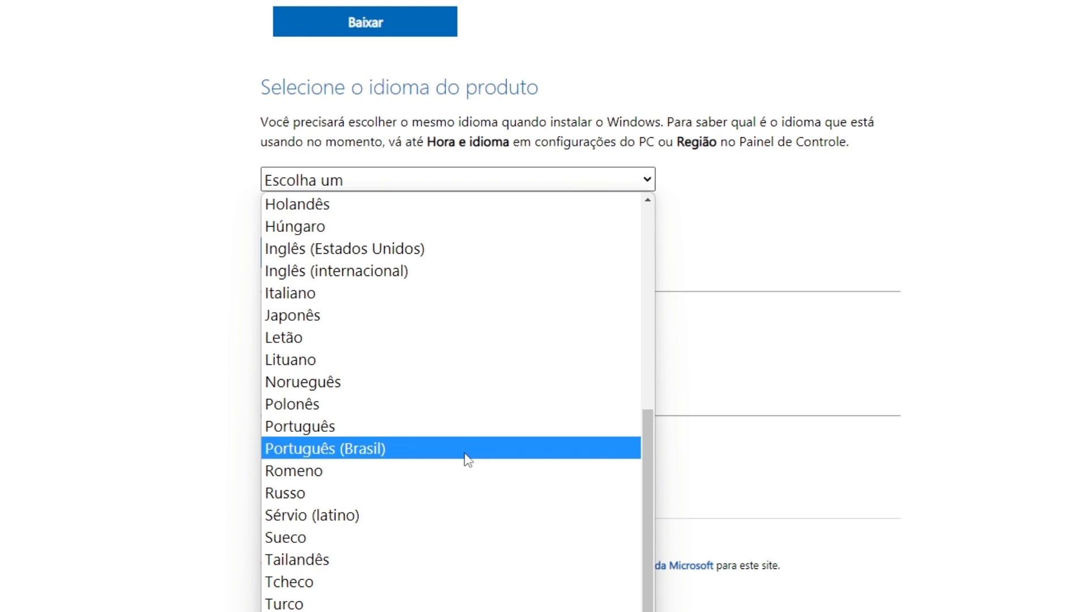
pyautogui.click(464, 453)
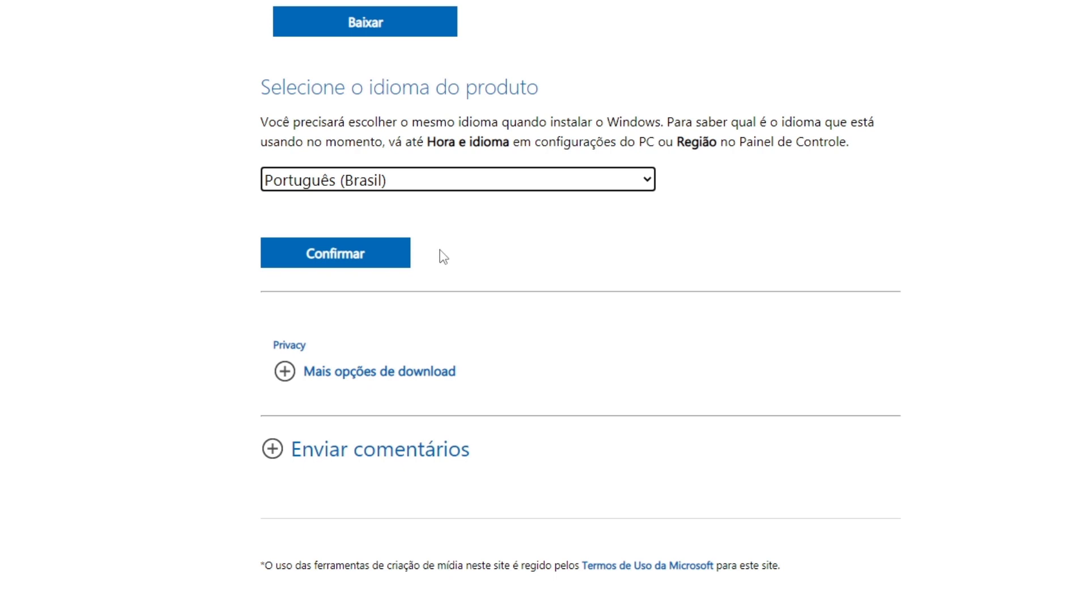
pyautogui.click(395, 259)
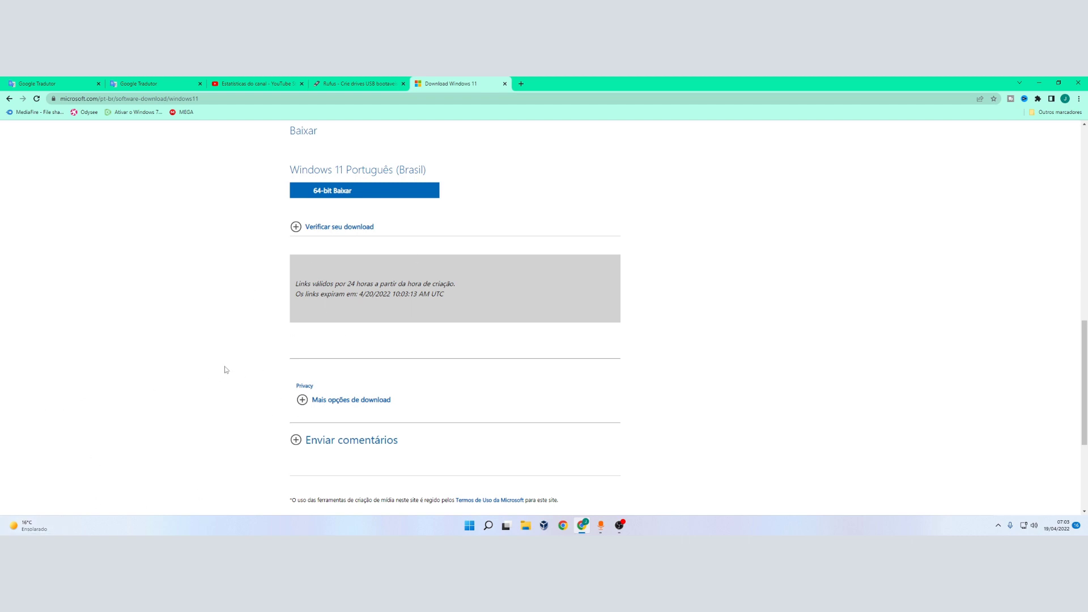
# Switch to File Explorer, look through the Downloads folder for the ISO file, and open Disco Local (D:).
pyautogui.scroll(3, 468, 353)
pyautogui.scroll(5, 468, 353)
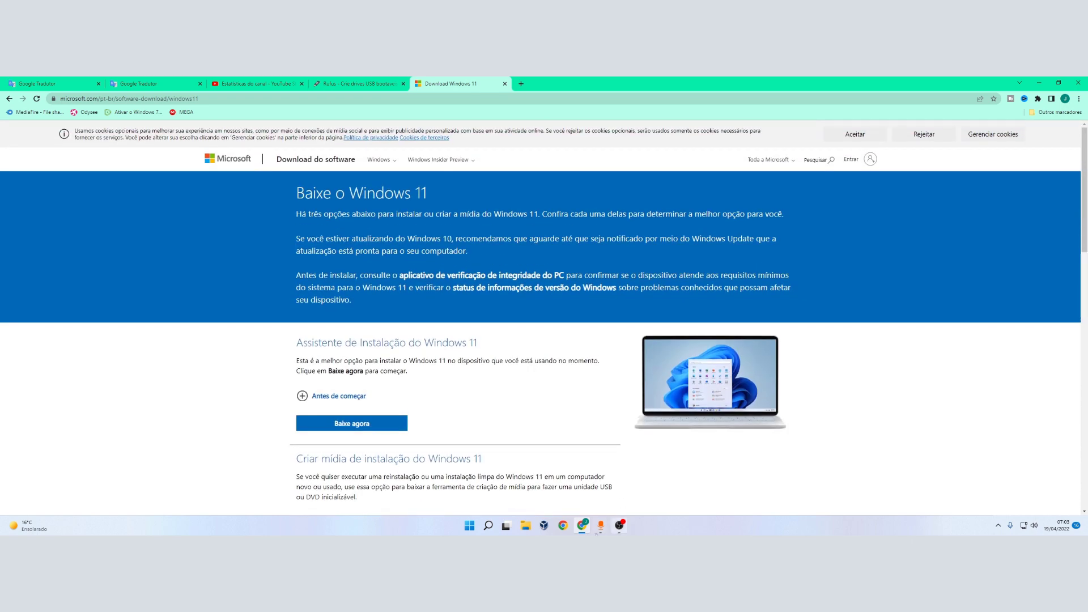
pyautogui.click(522, 530)
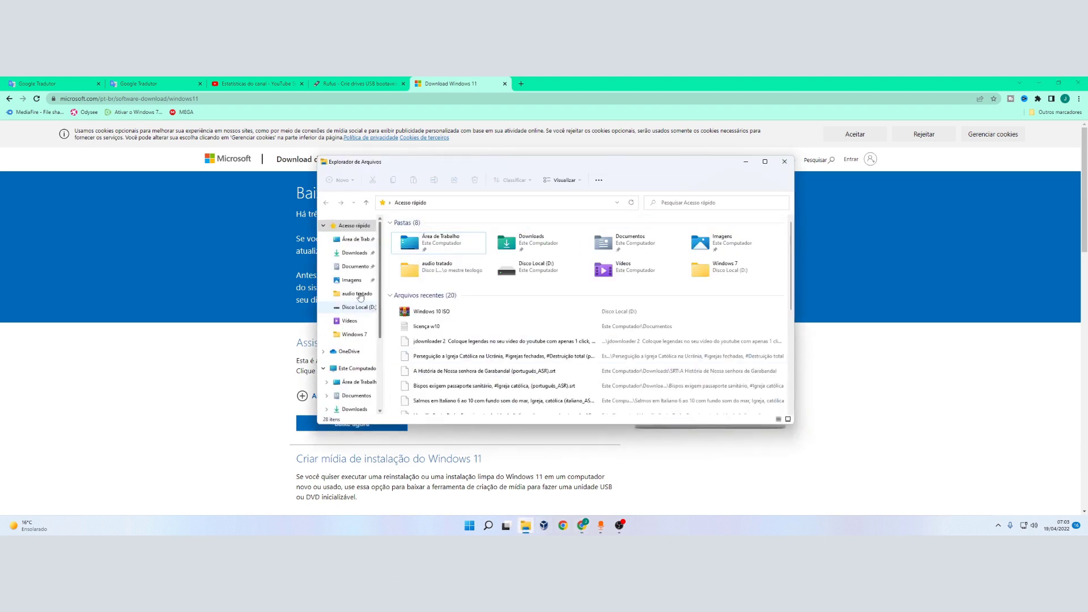
pyautogui.click(355, 253)
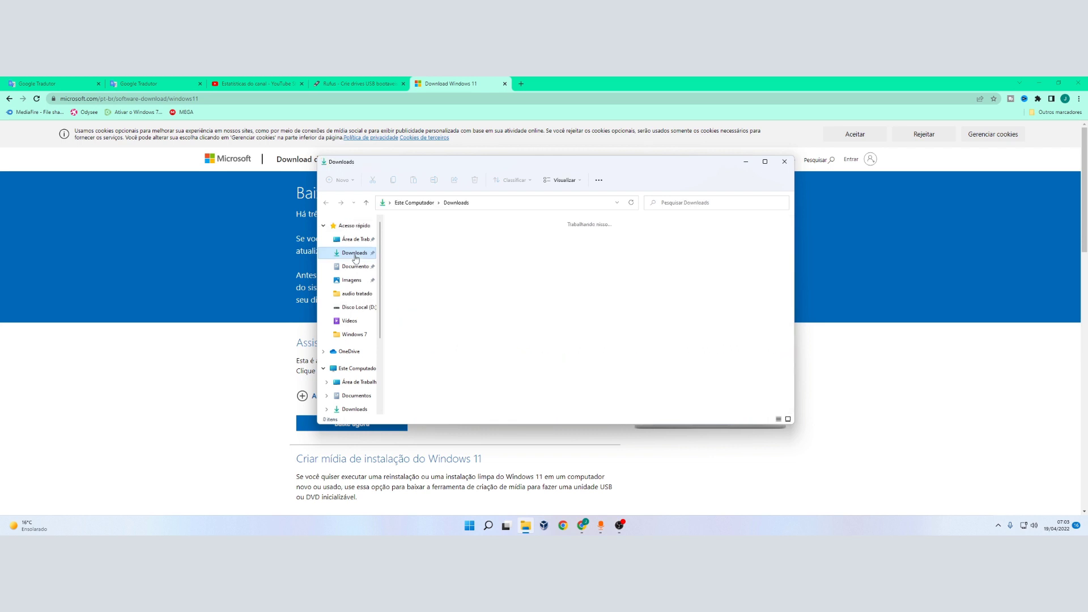
pyautogui.click(765, 162)
pyautogui.scroll(-2, 588, 272)
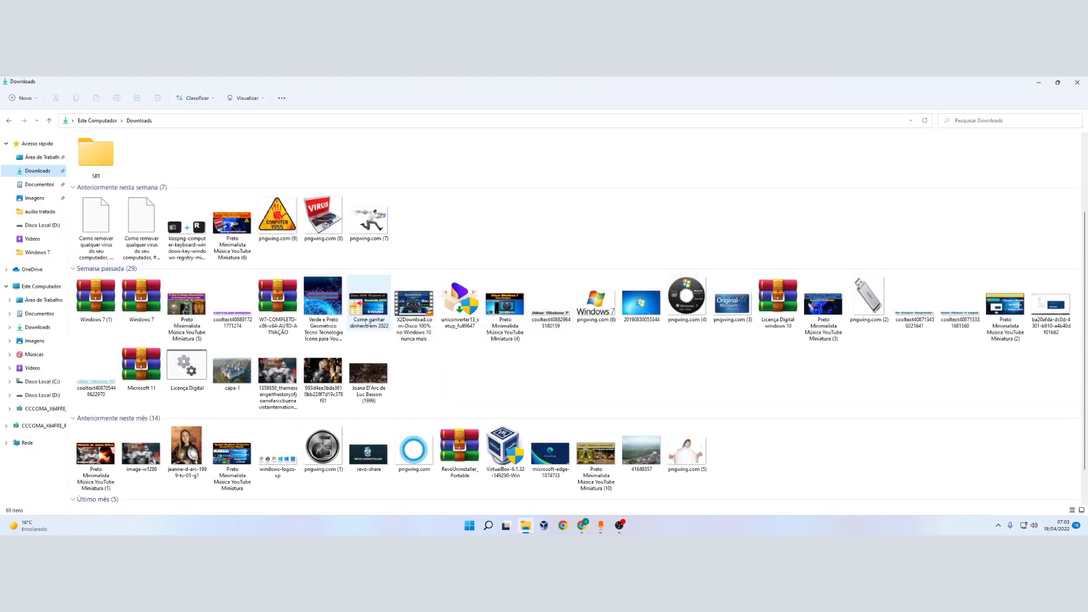
pyautogui.click(98, 299)
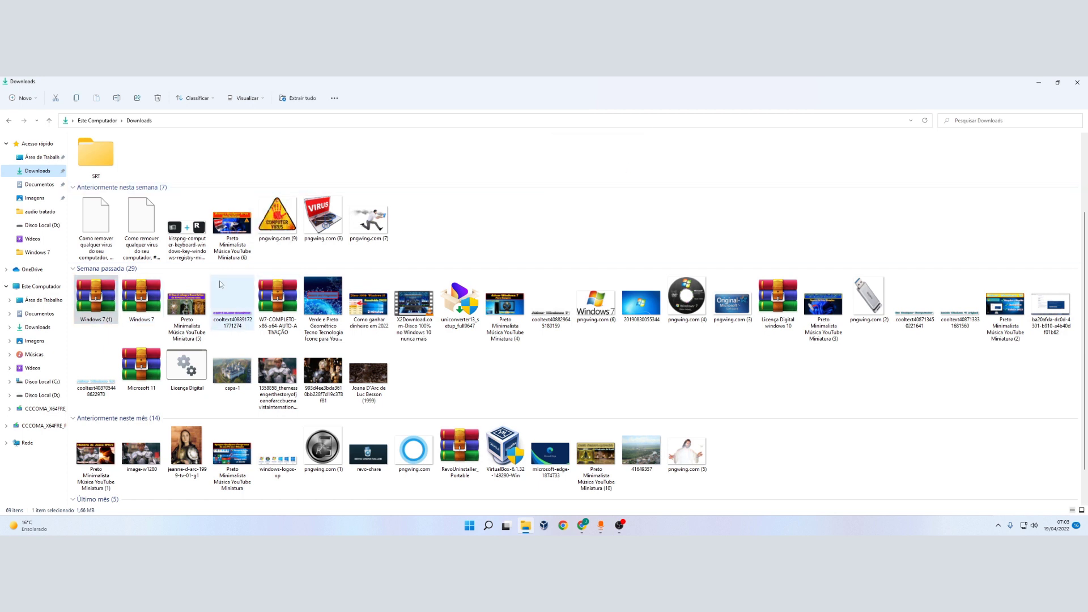
pyautogui.click(40, 226)
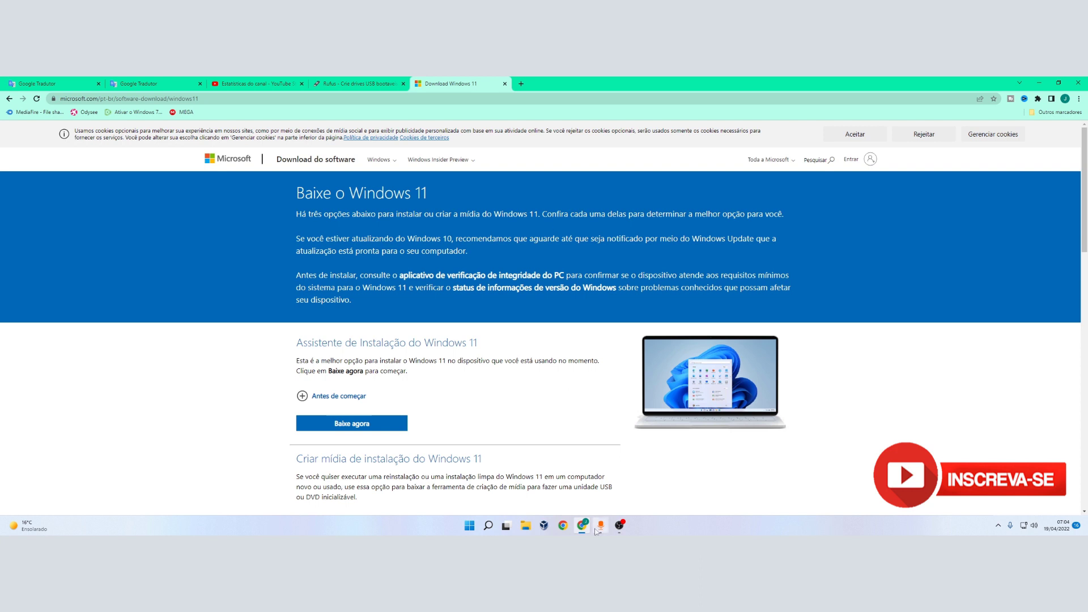
pyautogui.click(620, 526)
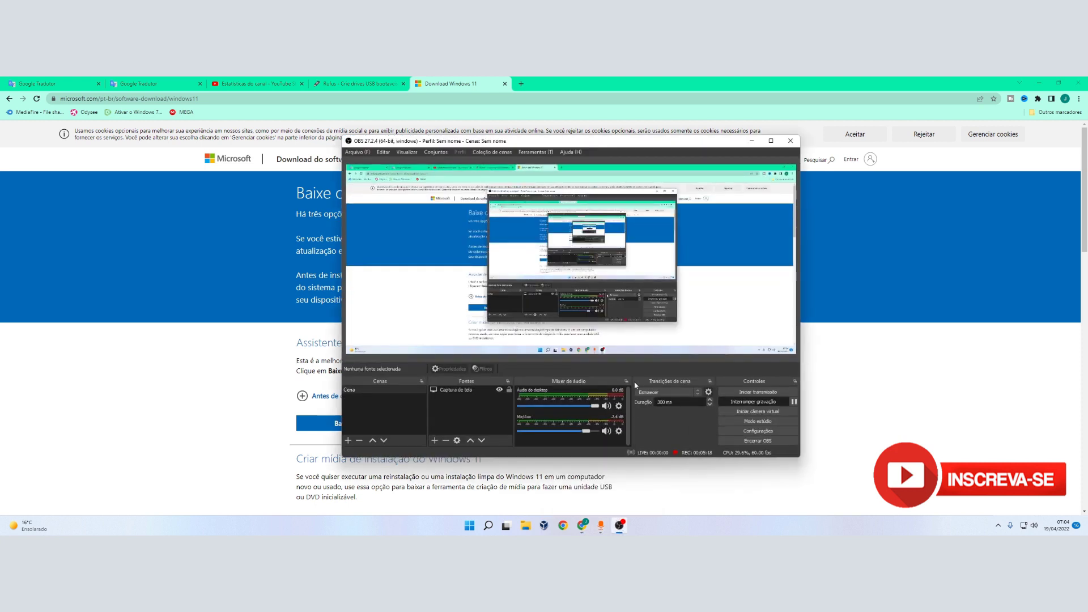